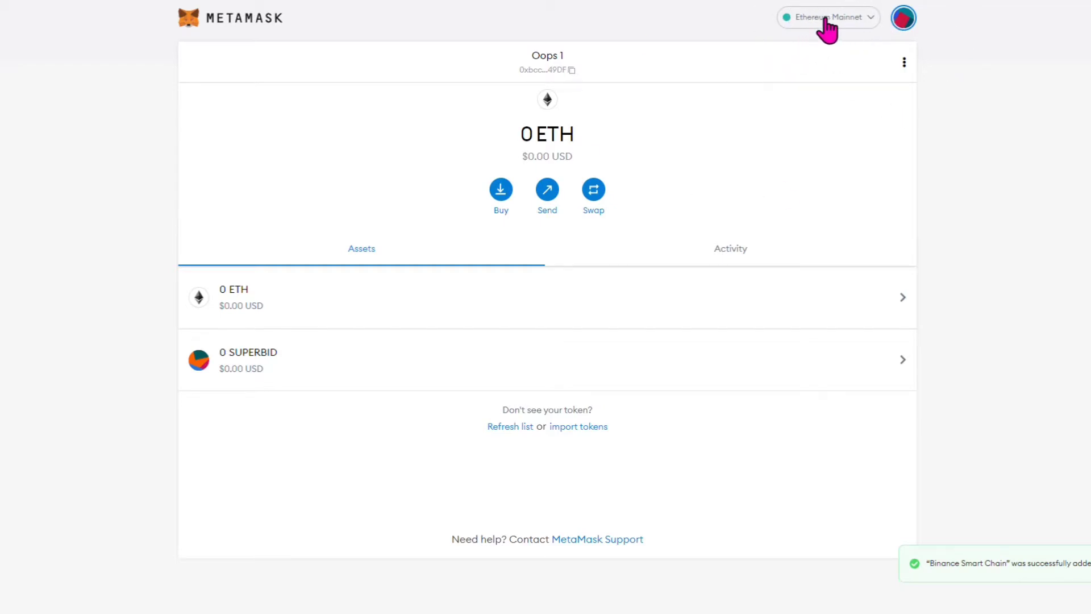
- From MetaMask's network list, start adding a network and look up GoChain networks on Chainlist
{"action": "left_click", "coordinate": [827, 20]}
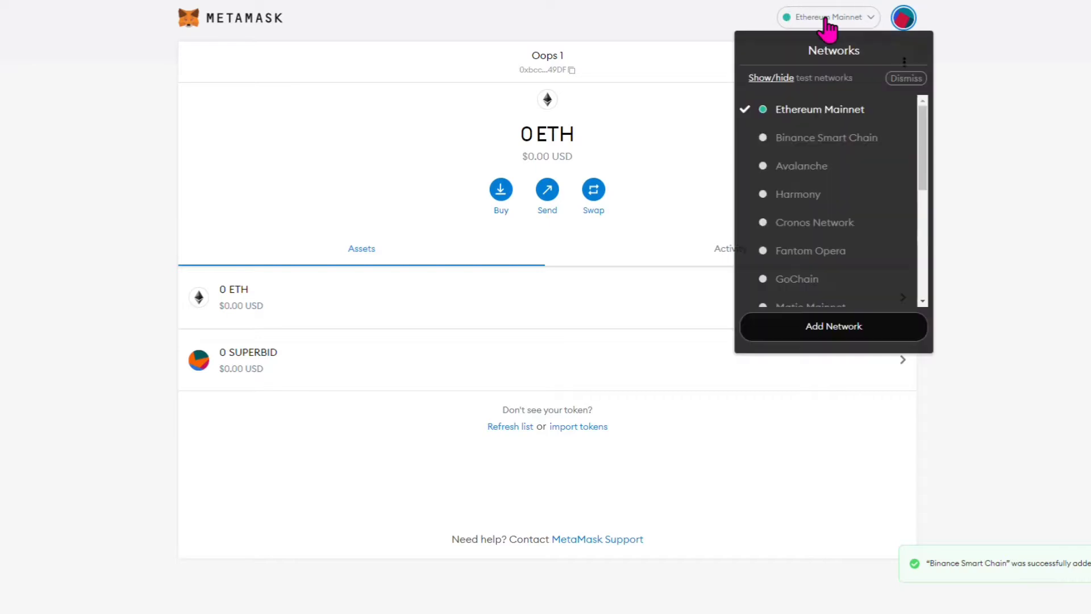
{"action": "left_click", "coordinate": [833, 330]}
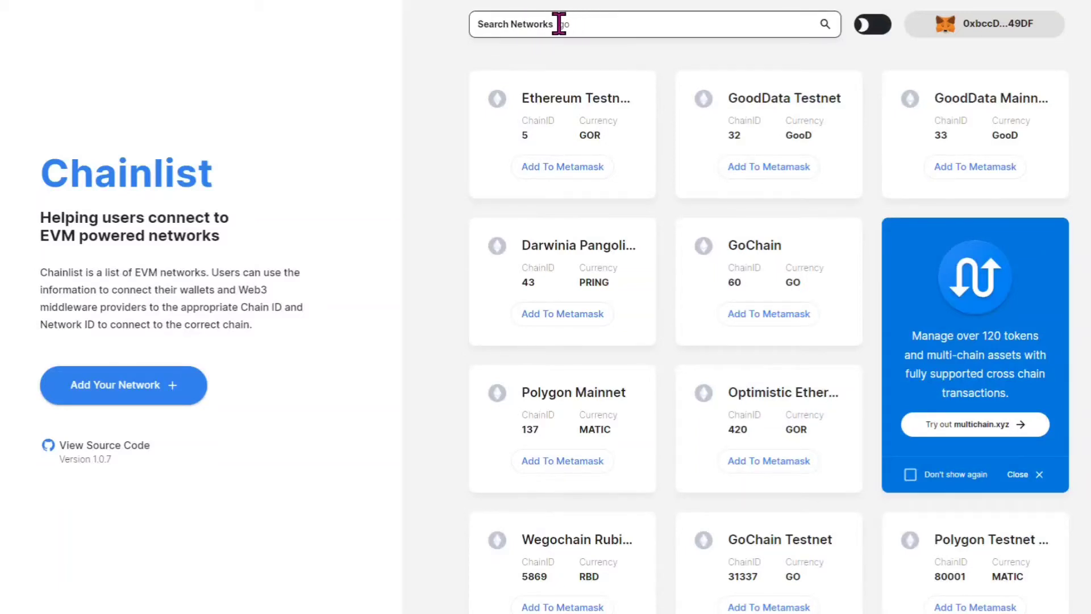
- Add GoChain (chain ID 60) to MetaMask after reviewing its details, and switch the wallet to it
{"action": "left_click", "coordinate": [767, 317]}
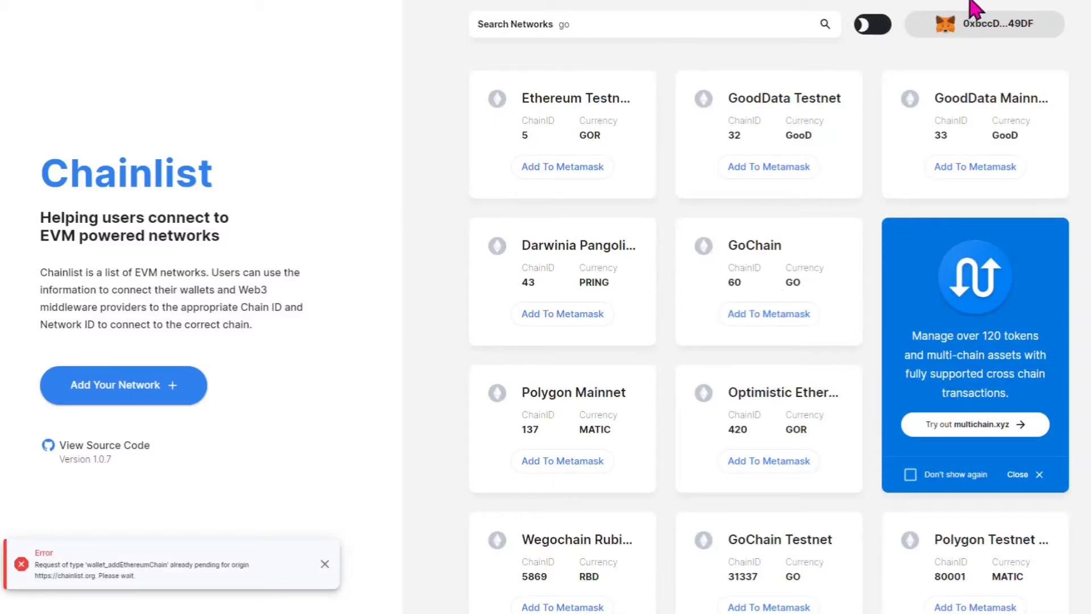
{"action": "left_click", "coordinate": [1032, 32]}
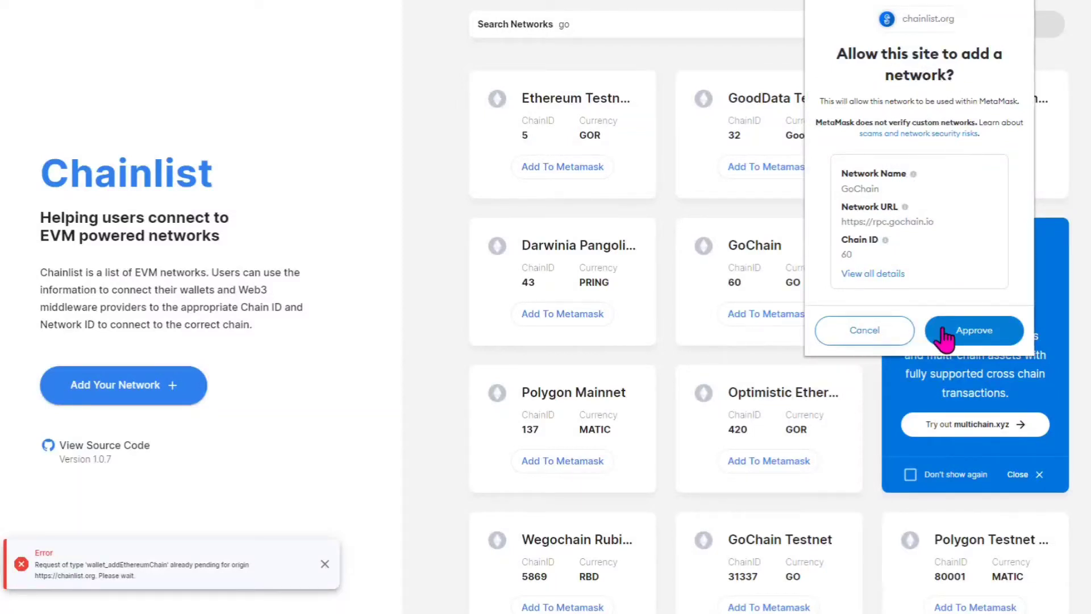
{"action": "left_click", "coordinate": [892, 273]}
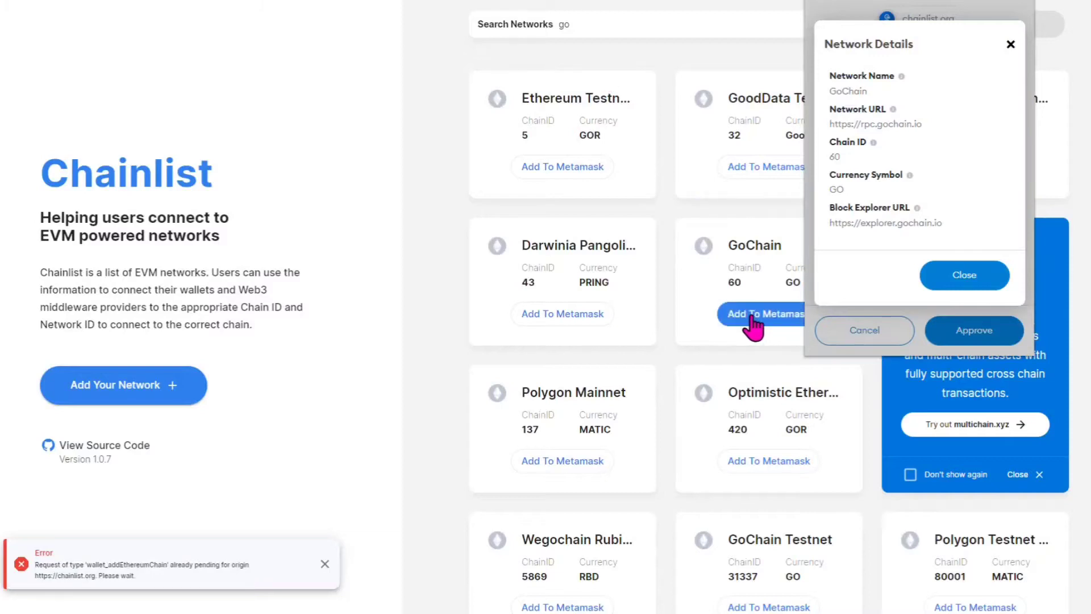
{"action": "left_click", "coordinate": [968, 275]}
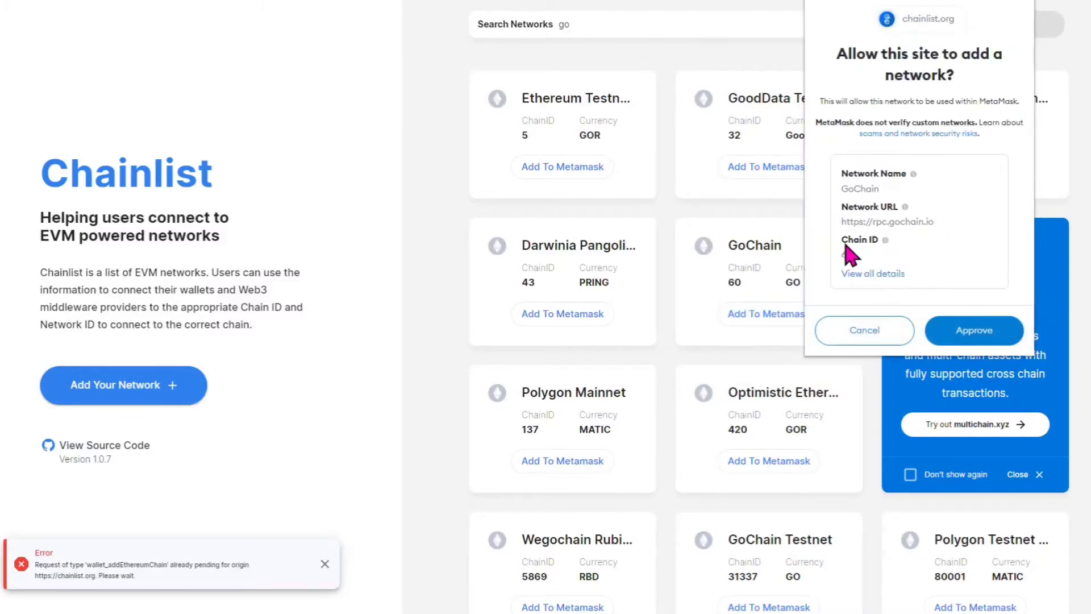
{"action": "left_click", "coordinate": [988, 337]}
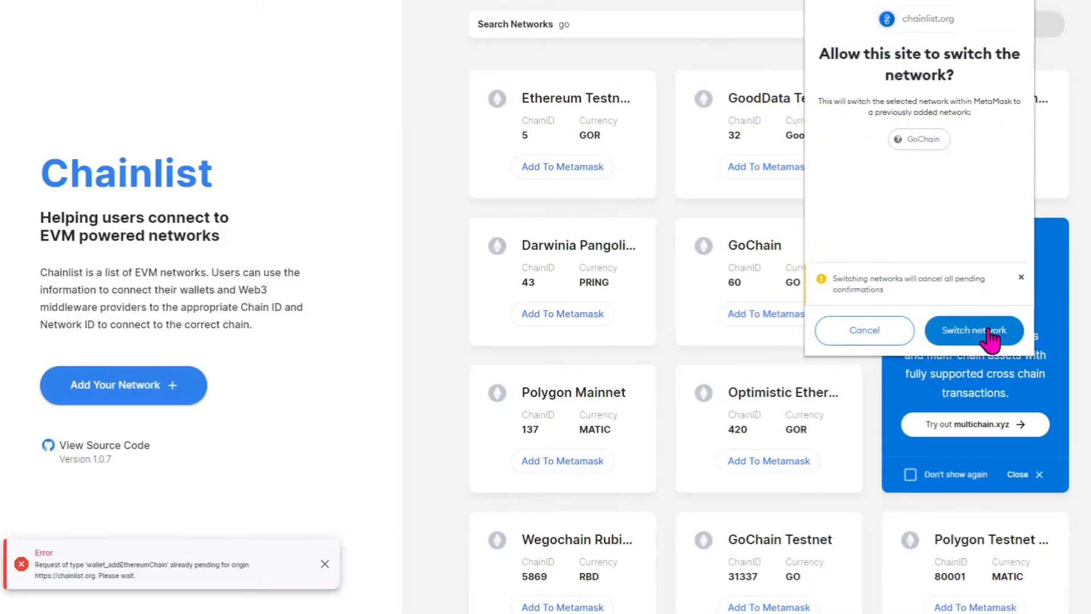
{"action": "left_click", "coordinate": [973, 332]}
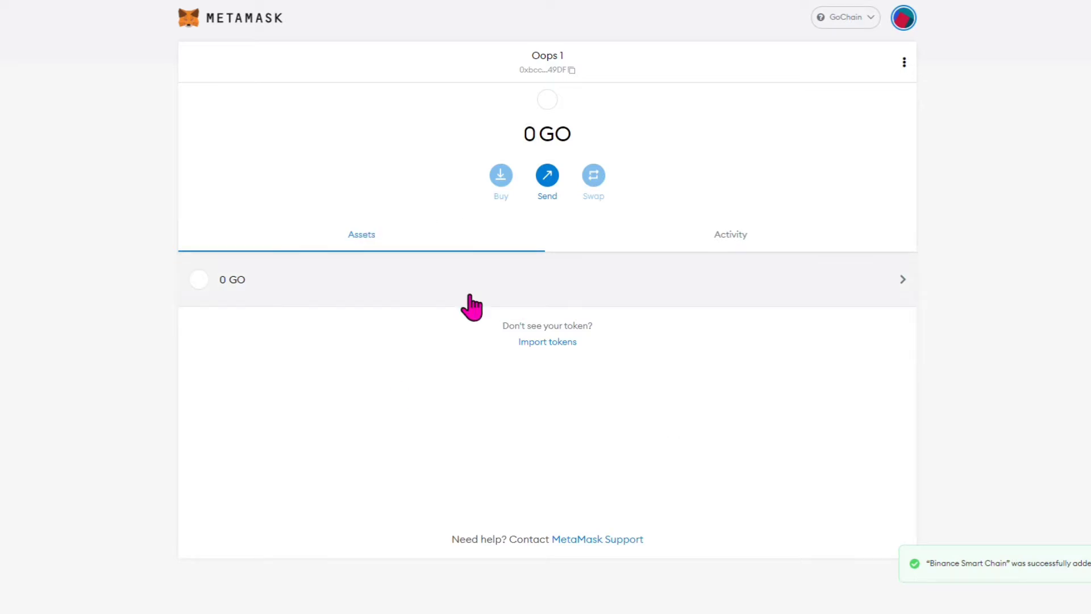
- Open MetaMask's Import Tokens custom-token form on GoChain, closing and reopening it once
{"action": "left_click", "coordinate": [554, 342]}
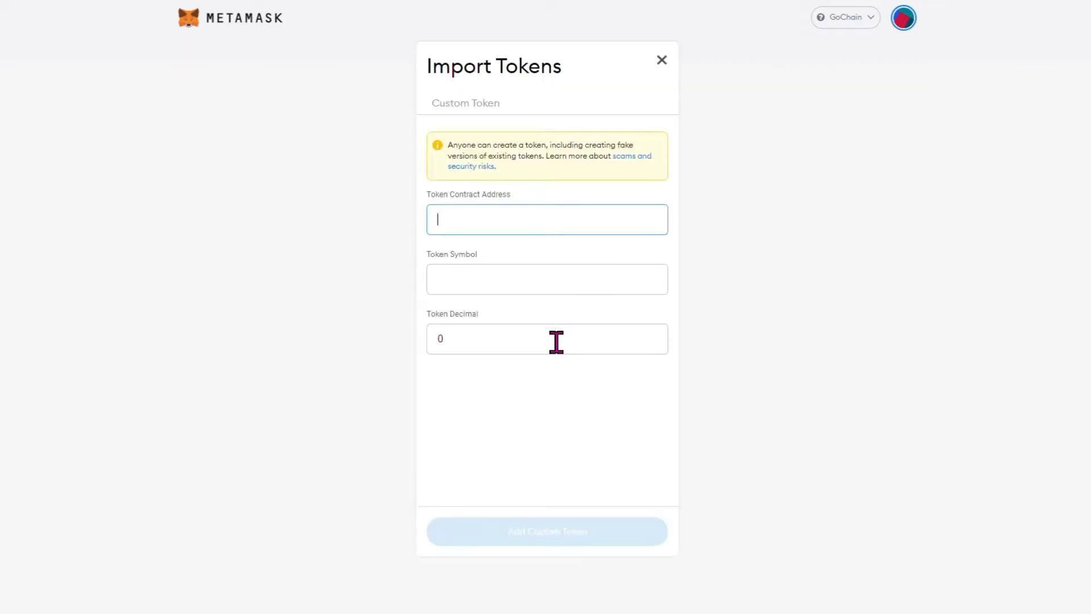
{"action": "left_click", "coordinate": [668, 62]}
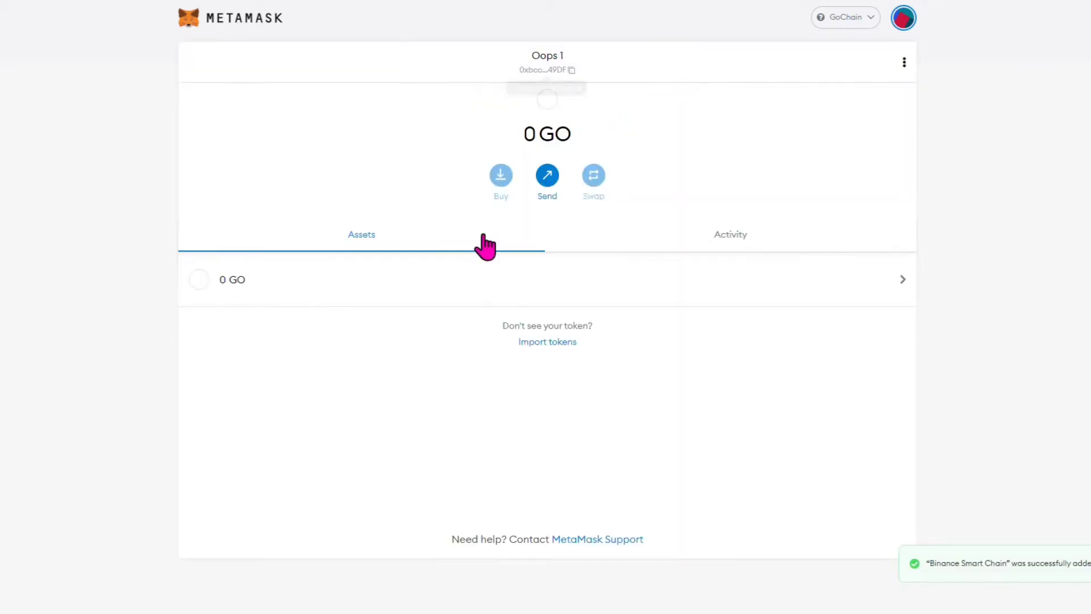
{"action": "left_click", "coordinate": [544, 342]}
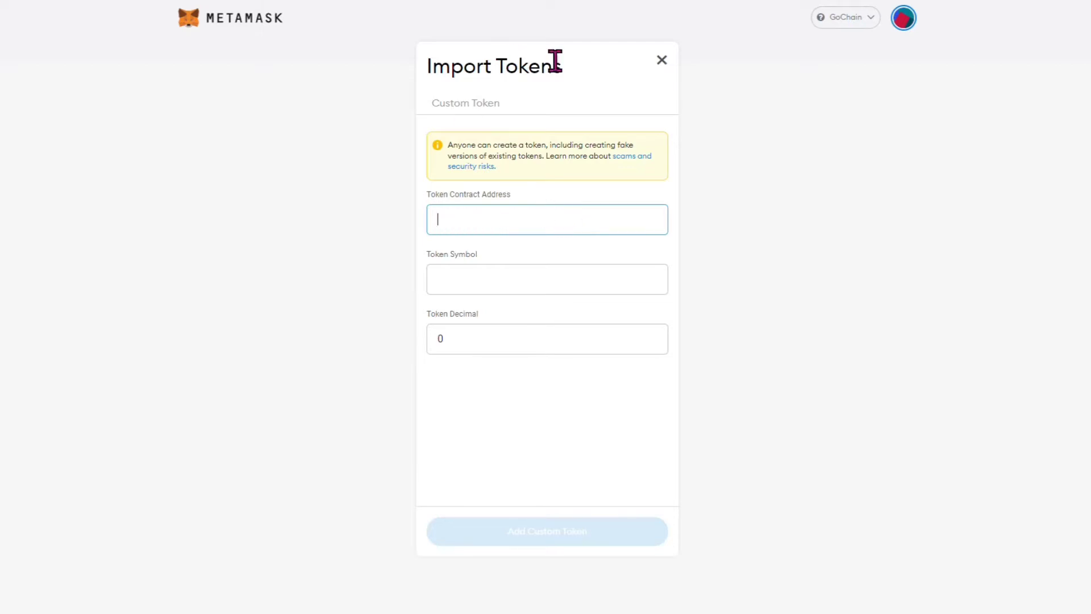
- Search CoinGecko for 'omi', open ECOMI (OMI), and follow its Gochain explorer link
{"action": "key", "text": "ctrl+Tab"}
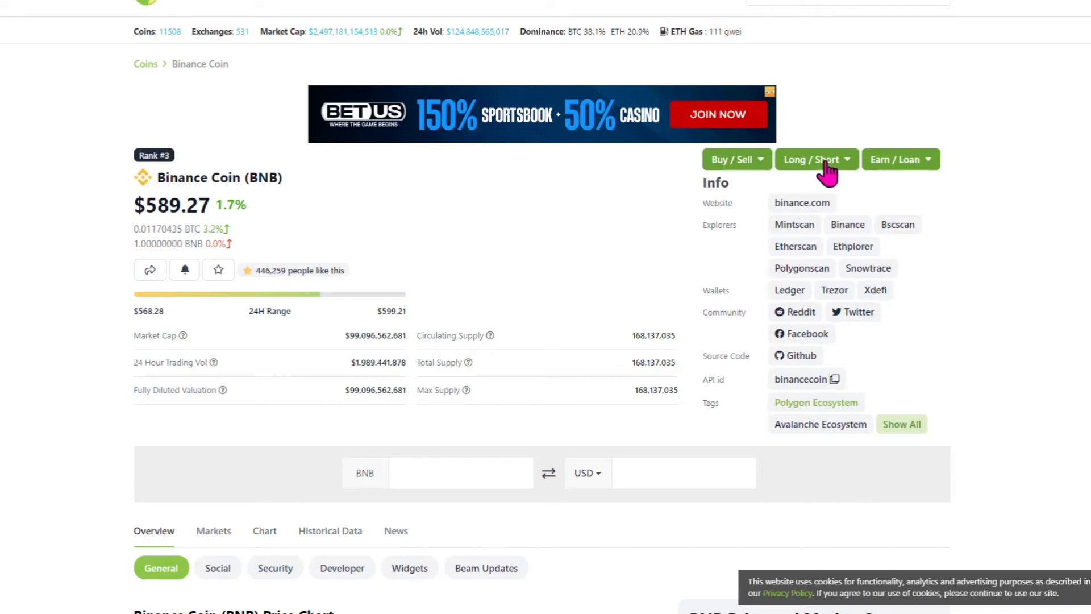
{"action": "scroll", "coordinate": [828, 173], "scroll_direction": "up", "scroll_amount": 2}
{"action": "left_click", "coordinate": [801, 121]}
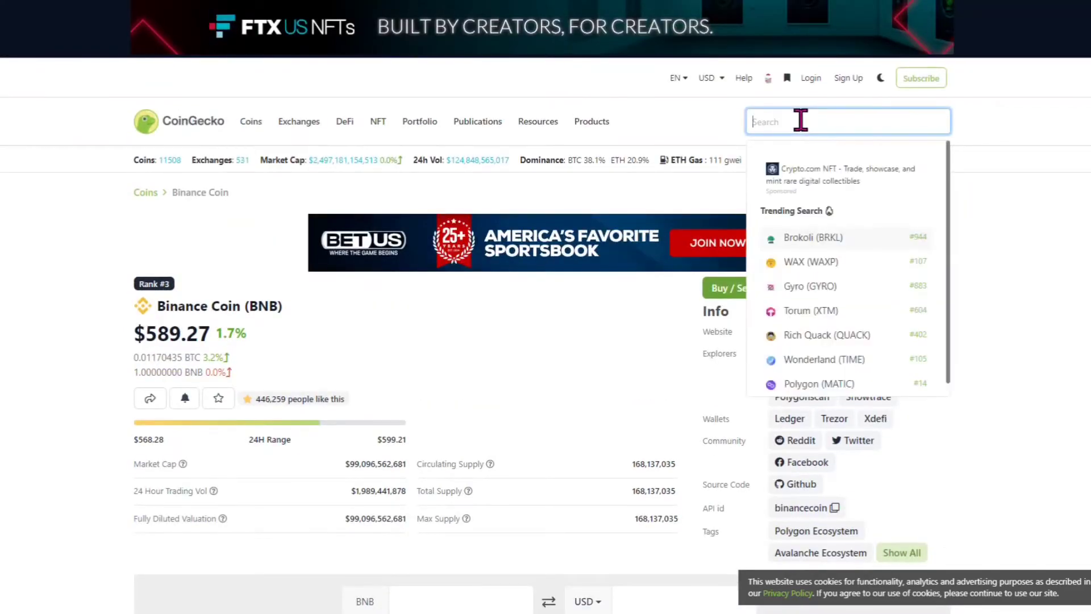
{"action": "type", "text": "omi"}
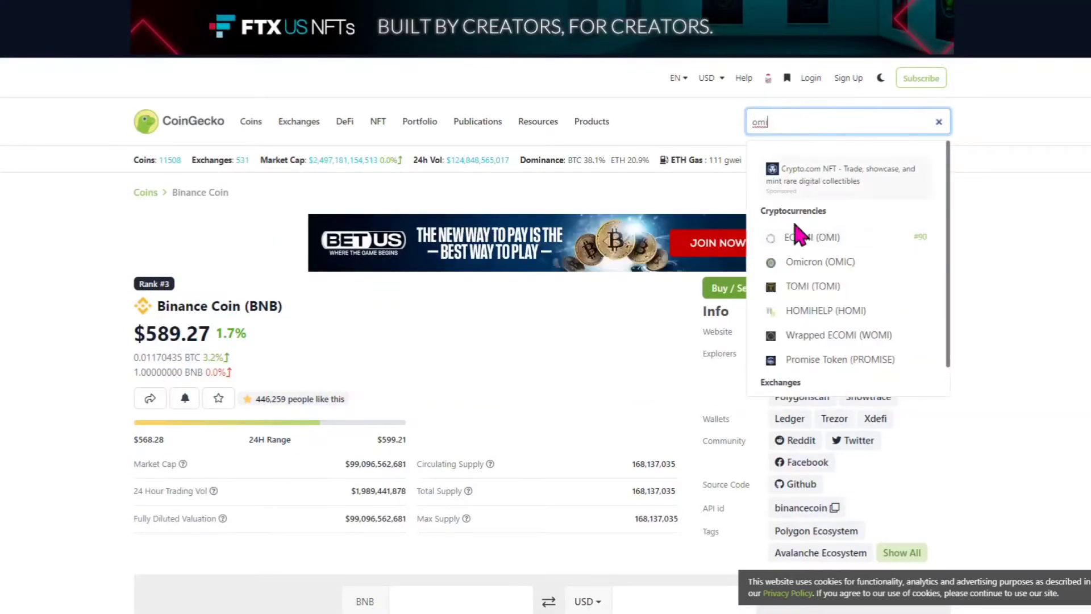
{"action": "left_click", "coordinate": [796, 244]}
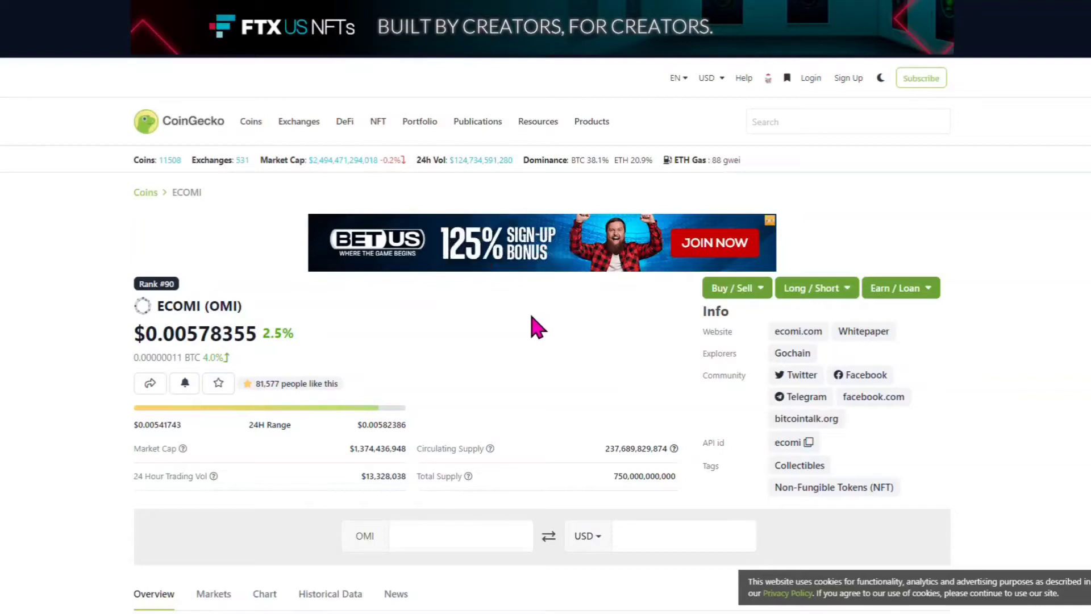
{"action": "left_click", "coordinate": [786, 355]}
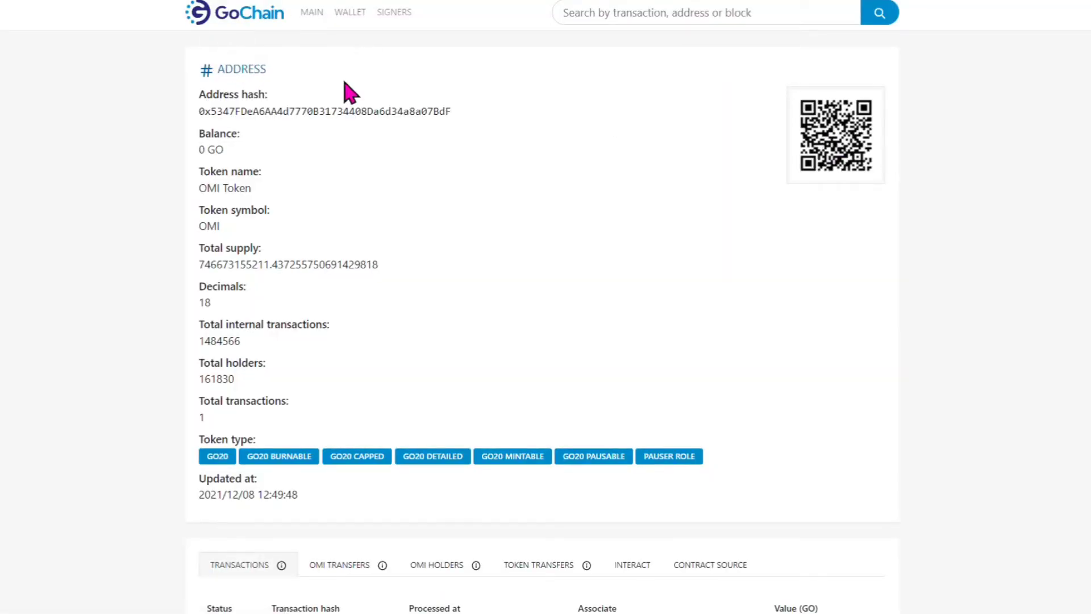
- Select the OMI token's contract address hash on its GoChain Explorer page
{"action": "left_click_drag", "start_coordinate": [459, 112], "coordinate": [205, 129]}
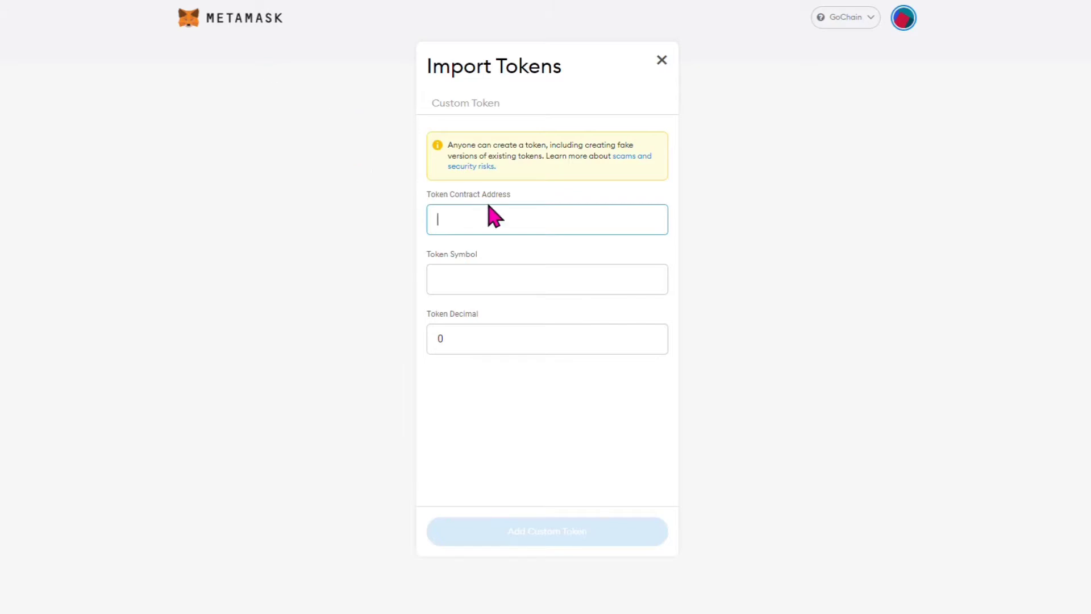
- Paste the OMI contract address into MetaMask and import OMI as a custom token
{"action": "key", "text": "ctrl+v"}
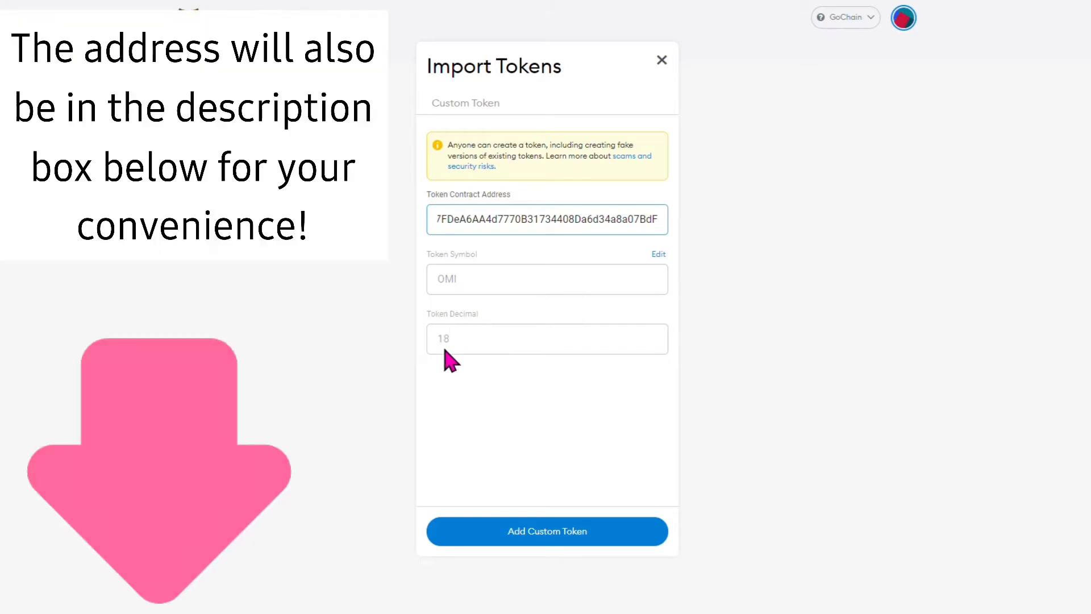
{"action": "left_click", "coordinate": [562, 539]}
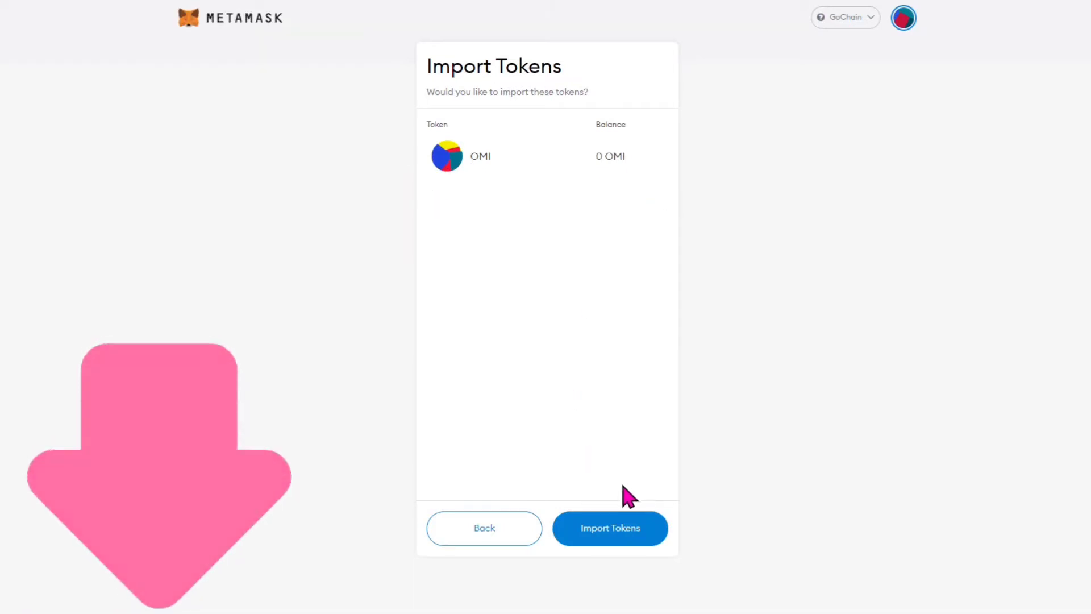
{"action": "left_click", "coordinate": [614, 533]}
{"action": "left_click", "coordinate": [199, 63]}
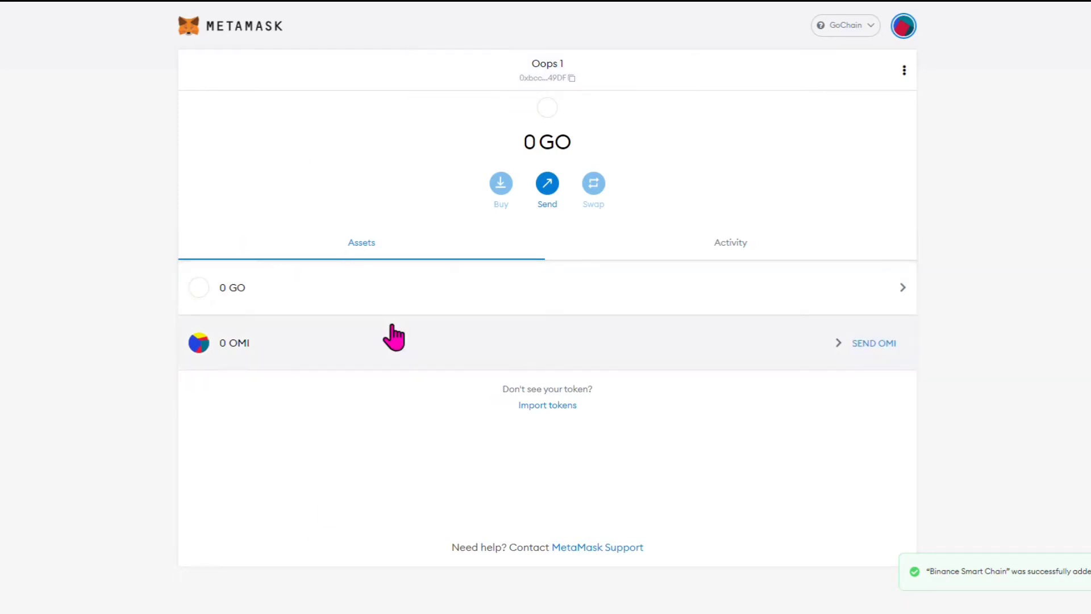
{"action": "mouse_move", "coordinate": [545, 344]}
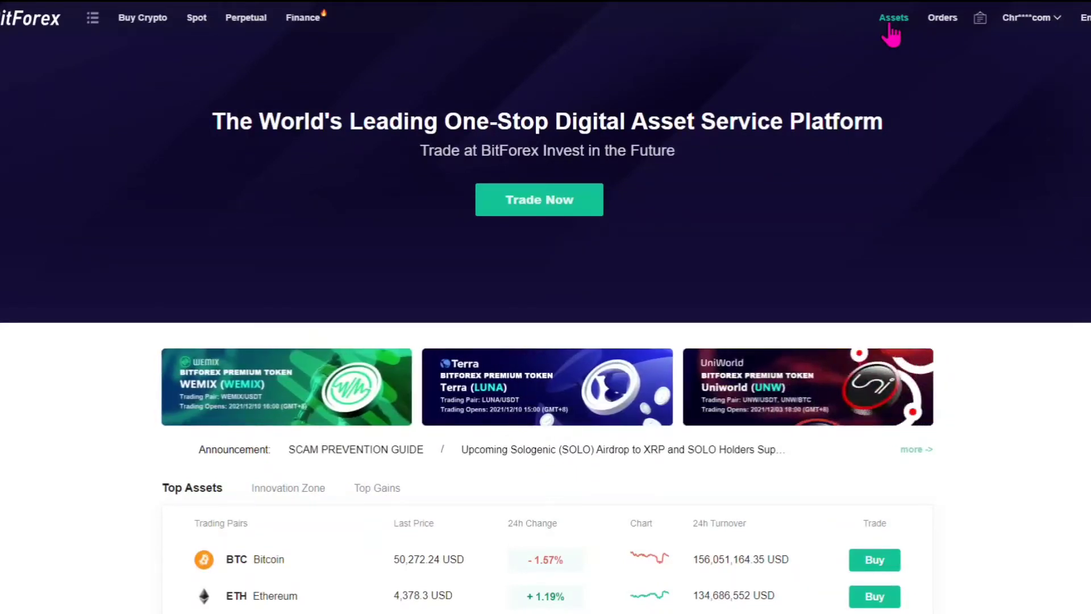
- Open BitForex's My Asset page from Assets in the top navigation bar
{"action": "left_click", "coordinate": [891, 24]}
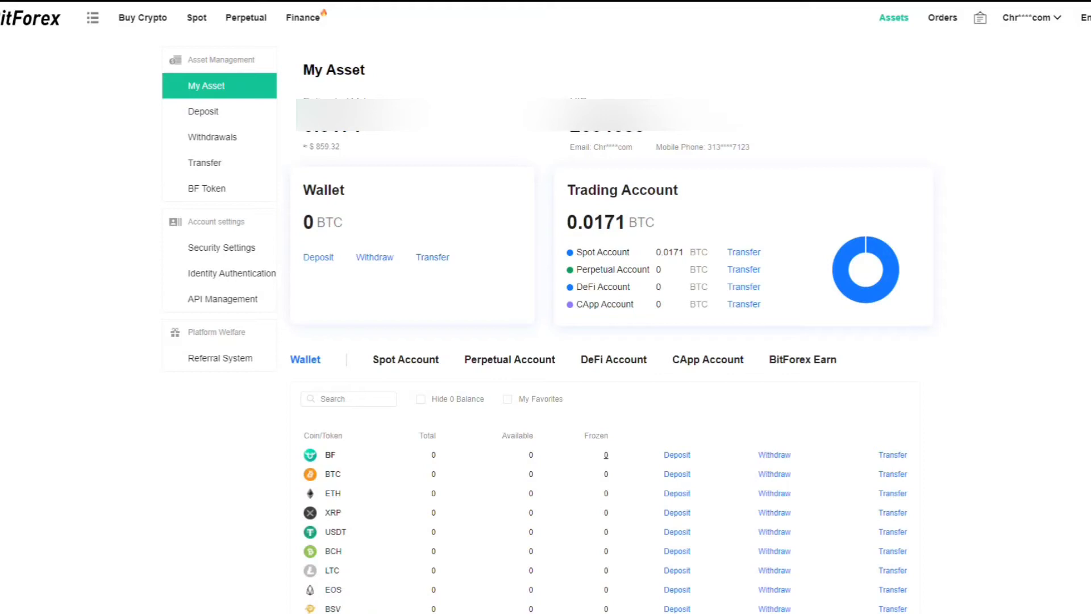
- Check the Spot Account holdings, then return to the Wallet balances list
{"action": "left_click", "coordinate": [410, 368]}
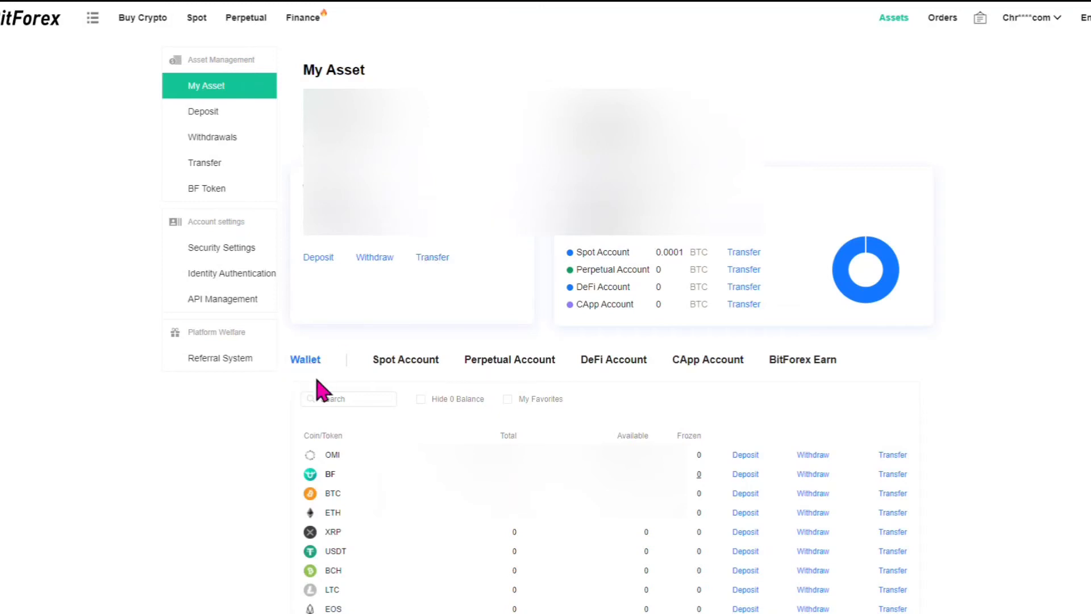
{"action": "left_click", "coordinate": [406, 363]}
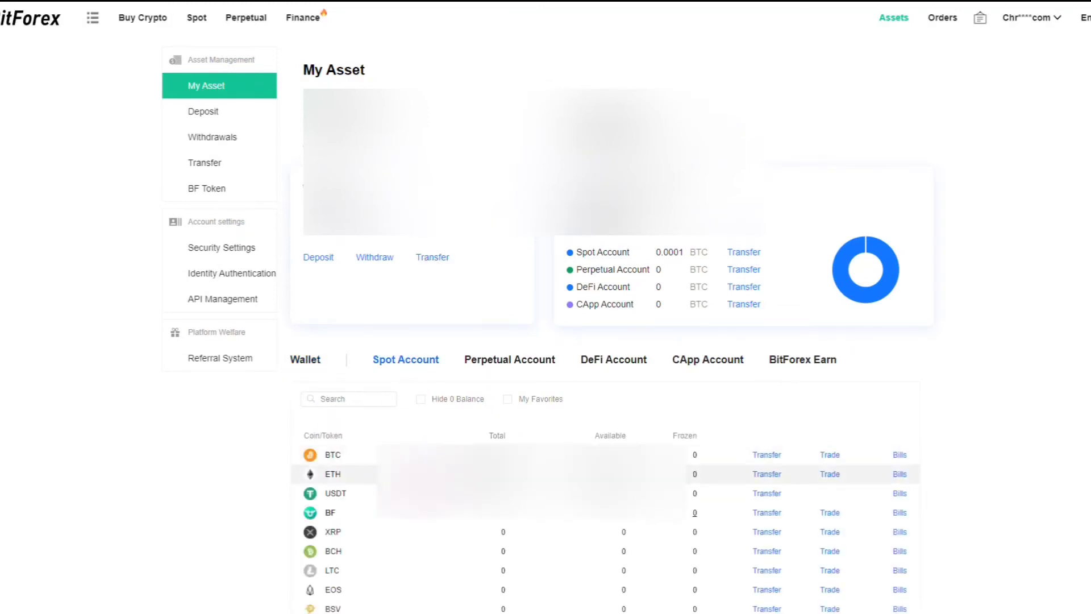
{"action": "left_click", "coordinate": [311, 360]}
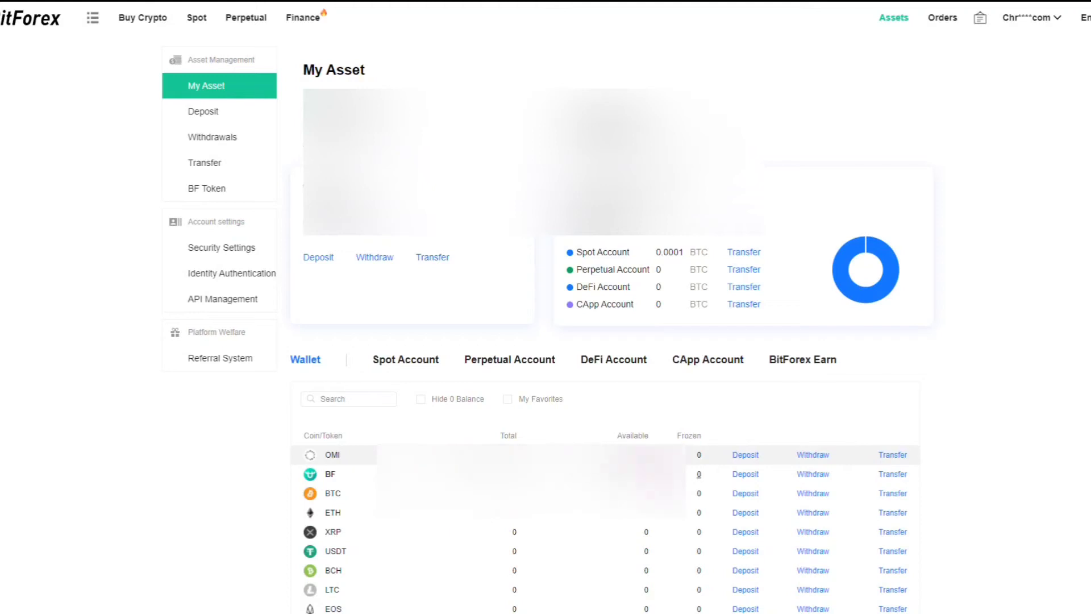
- Start an OMI withdrawal and open the Add OMI Address form from the withdrawal address dropdown
{"action": "left_click", "coordinate": [813, 455]}
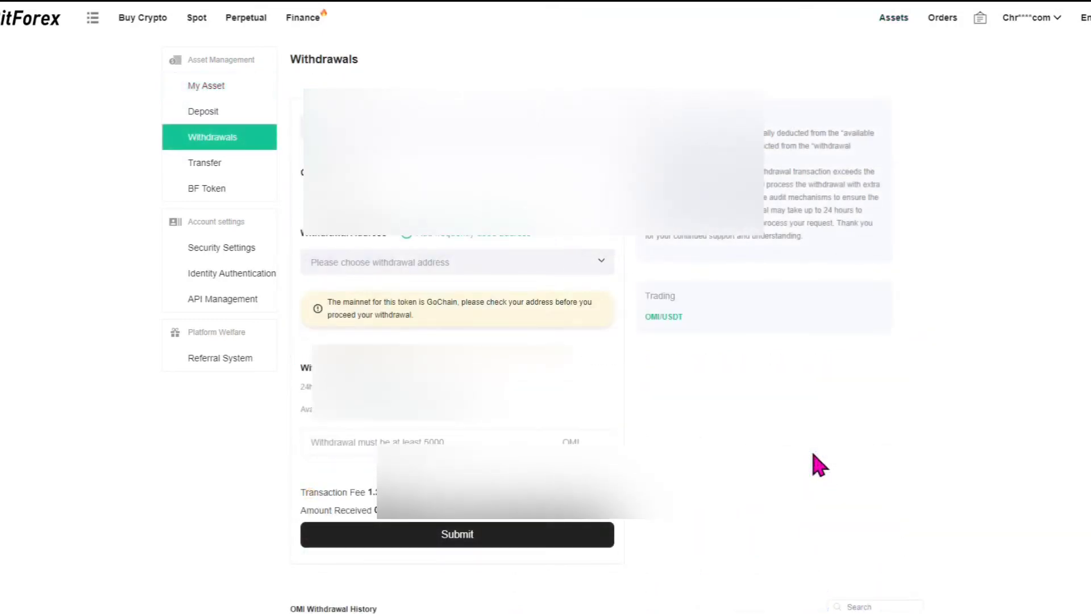
{"action": "left_click", "coordinate": [560, 267]}
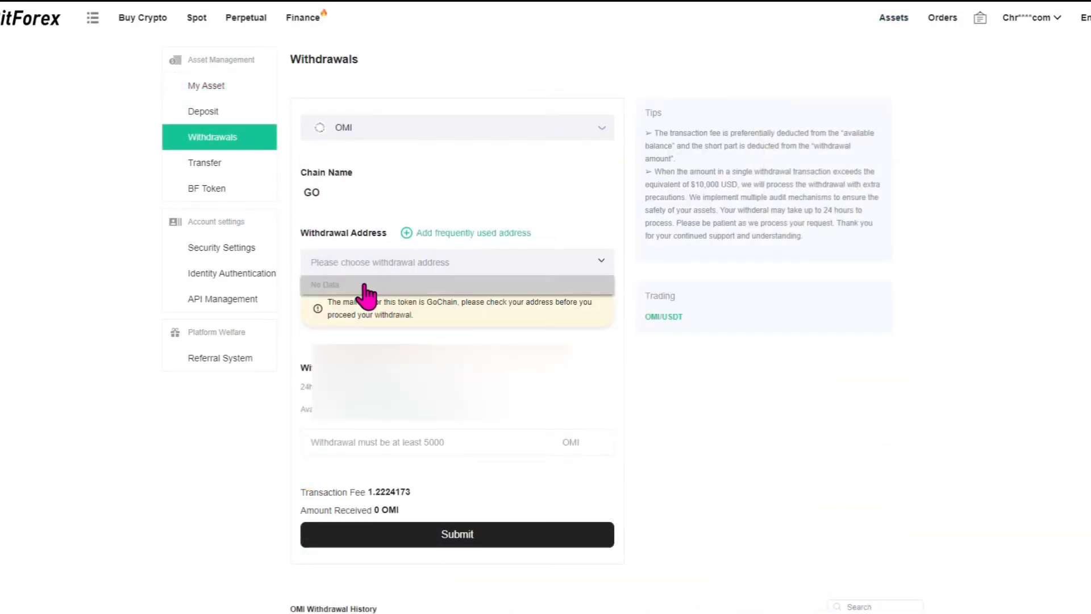
{"action": "left_click", "coordinate": [491, 234]}
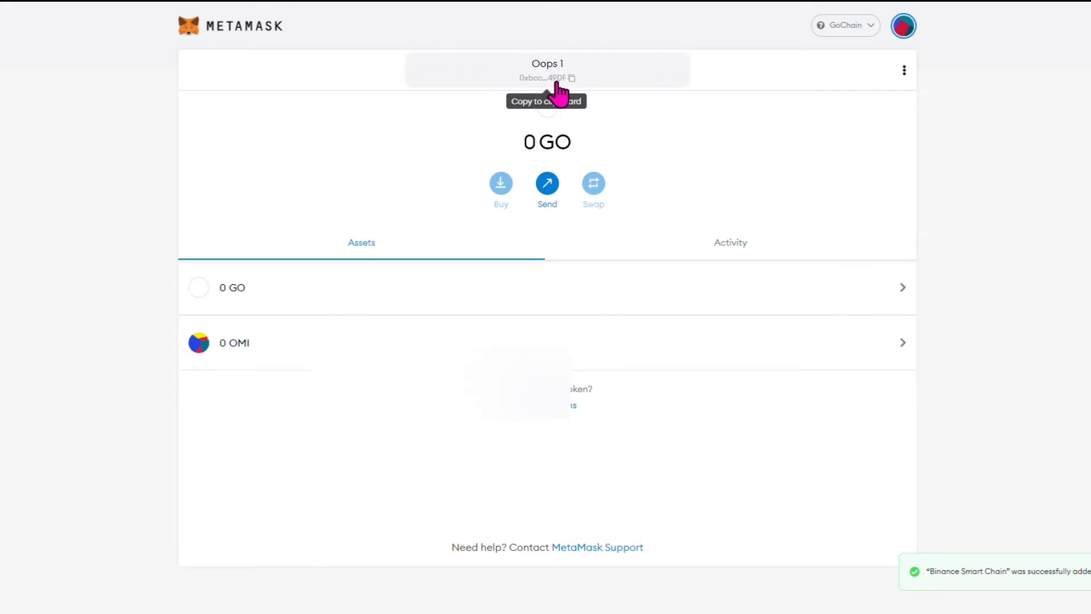
- Copy the GoChain account address and rename the account from 'Oops 1' to 'Go OMI'
{"action": "left_click", "coordinate": [564, 86]}
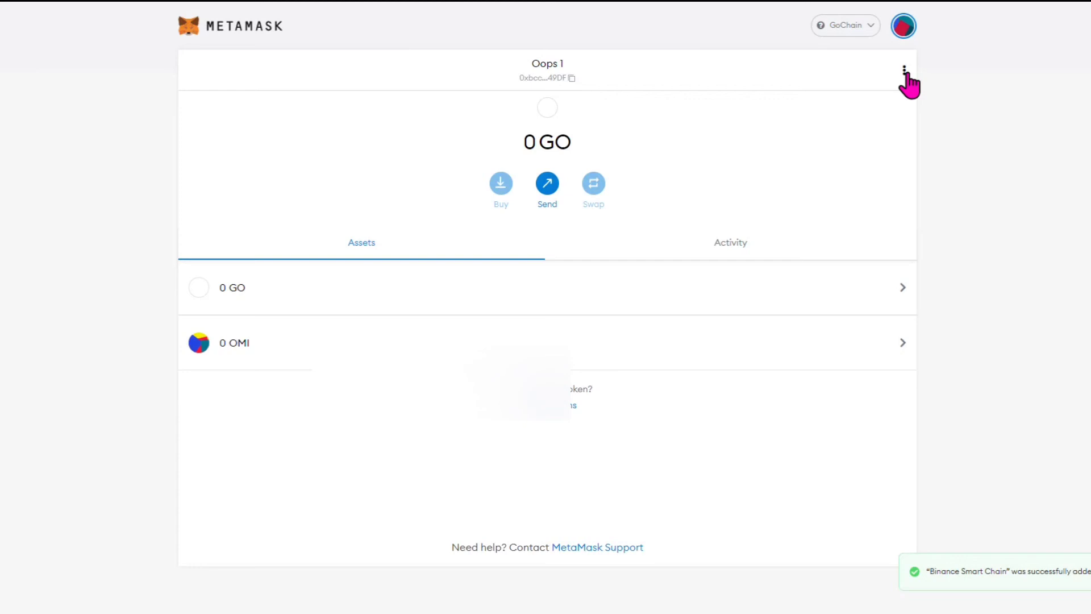
{"action": "left_click", "coordinate": [904, 70]}
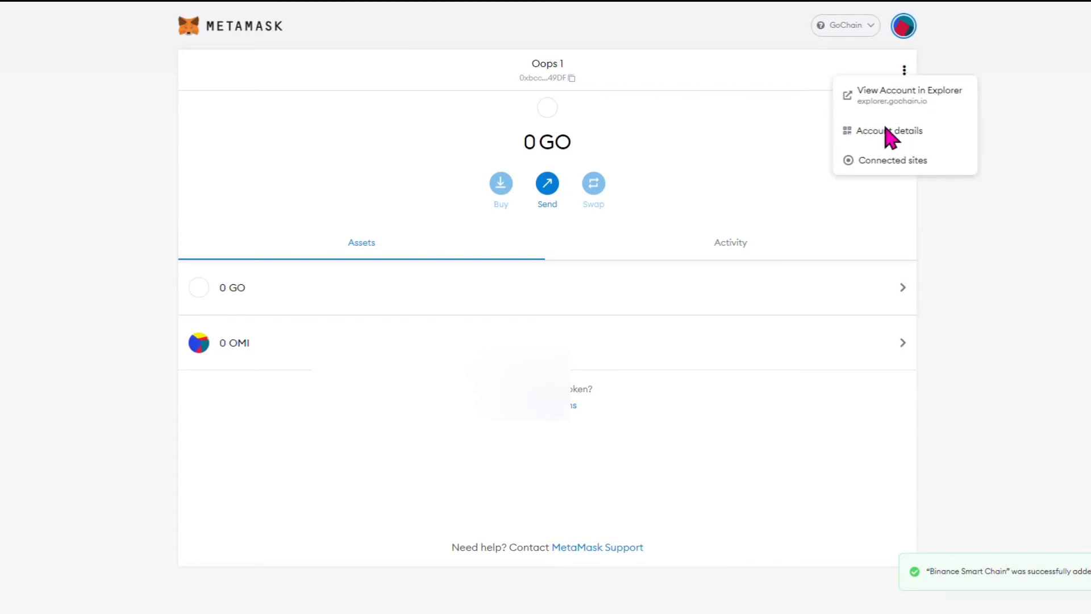
{"action": "left_click", "coordinate": [854, 135]}
{"action": "left_click", "coordinate": [580, 101]}
{"action": "left_click_drag", "start_coordinate": [580, 101], "coordinate": [470, 101]}
{"action": "type", "text": "Go OMI"}
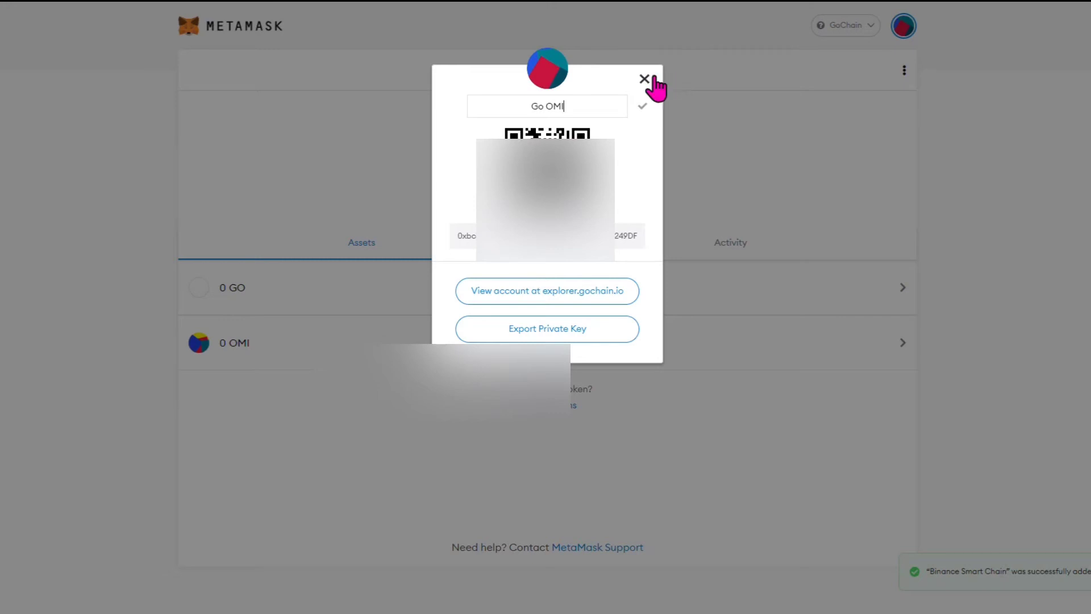
{"action": "left_click", "coordinate": [643, 108]}
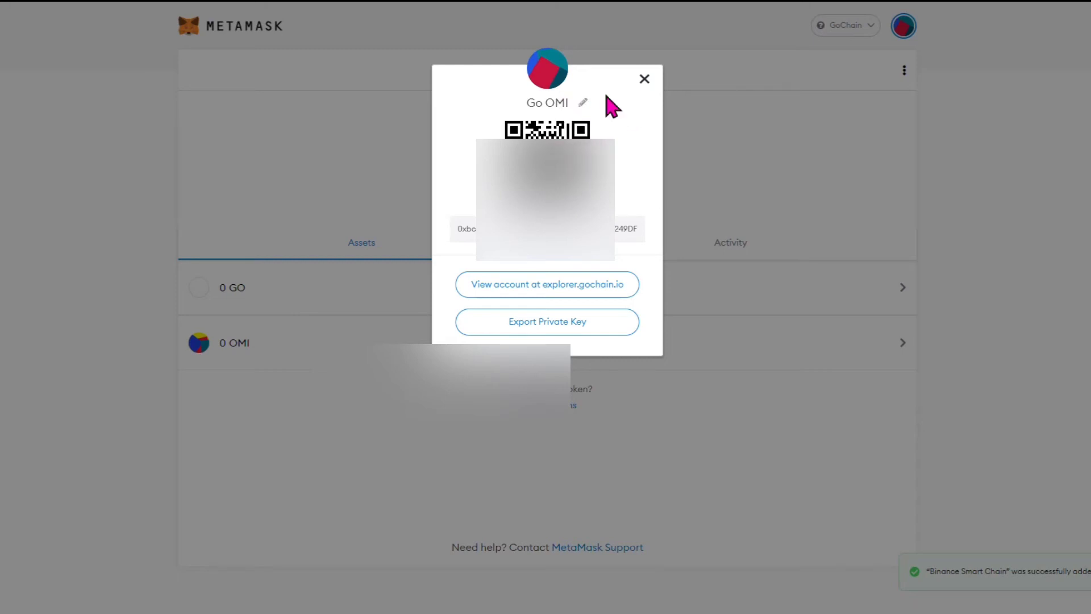
{"action": "left_click", "coordinate": [644, 80]}
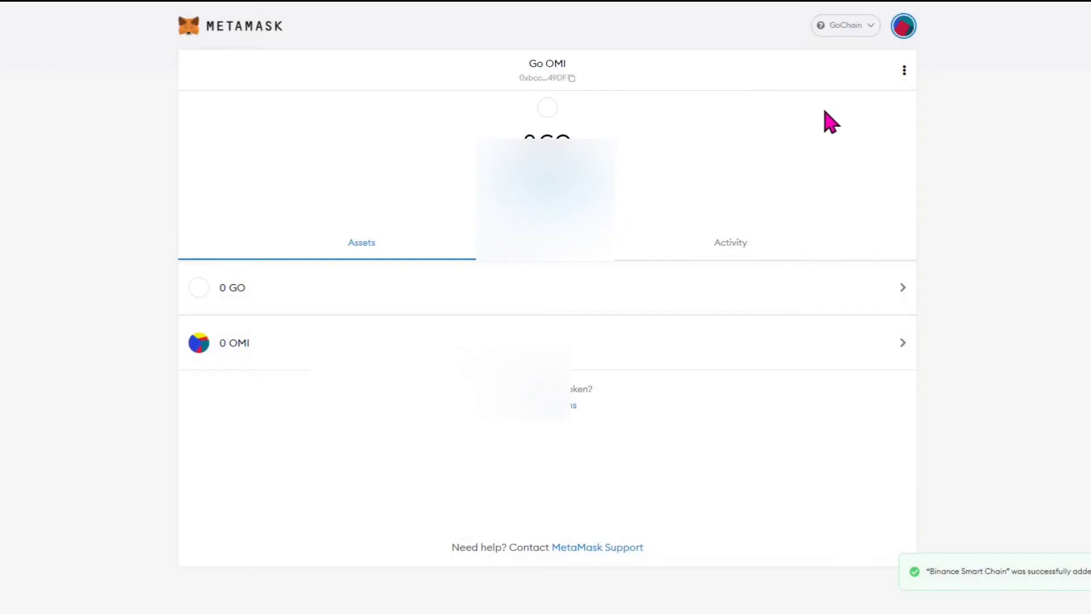
- Add the copied MetaMask address as GO-chain OMI address 'Go OMI MetaMask', requesting the e-mail code
{"action": "left_click", "coordinate": [549, 80]}
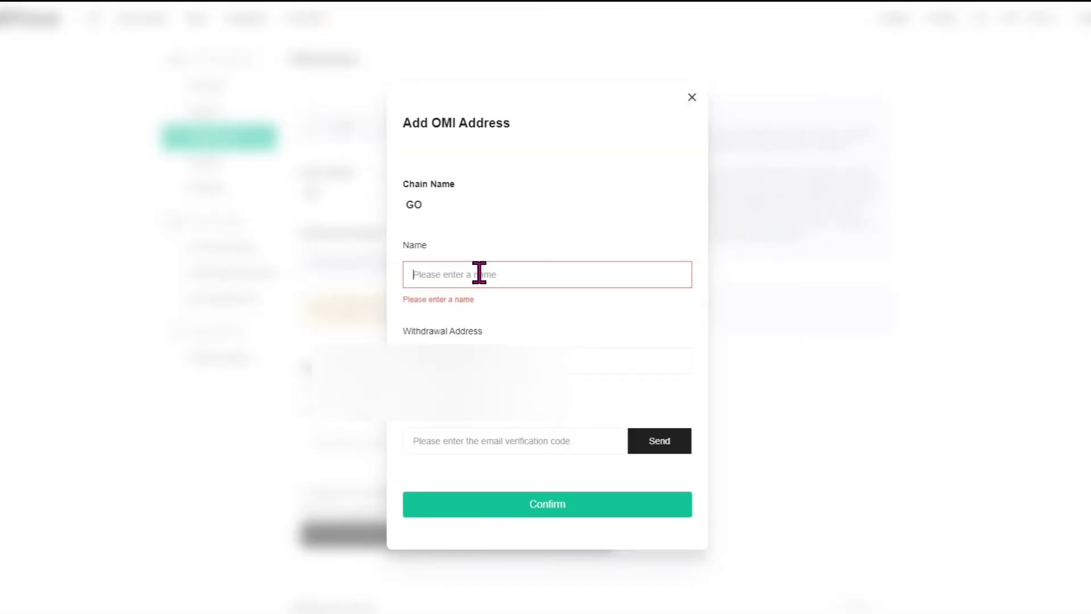
{"action": "left_click", "coordinate": [479, 273]}
{"action": "type", "text": "Go OMI MetaMask"}
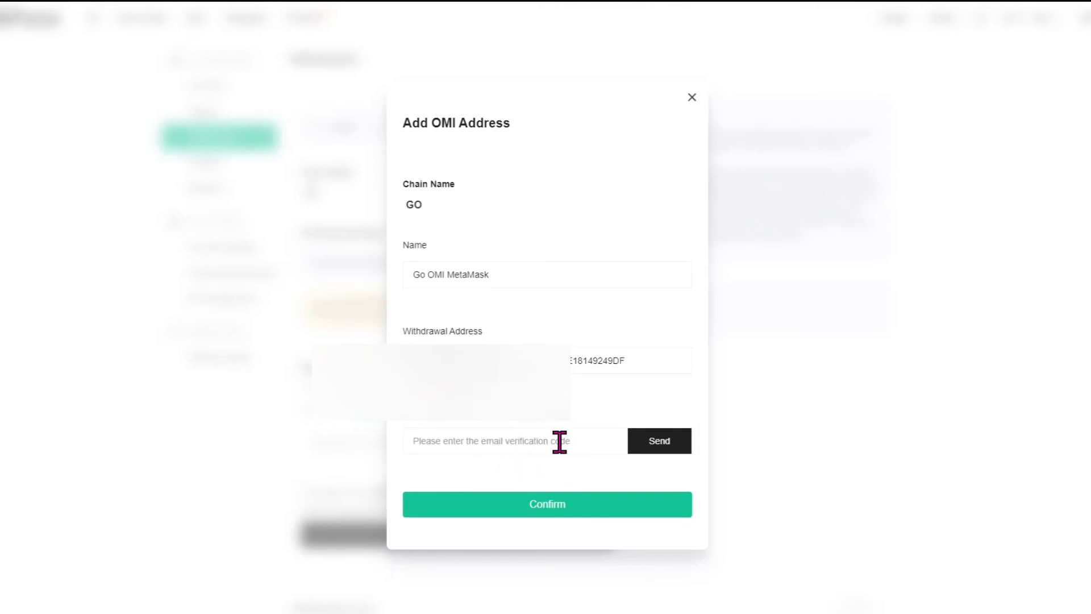
{"action": "left_click", "coordinate": [653, 449]}
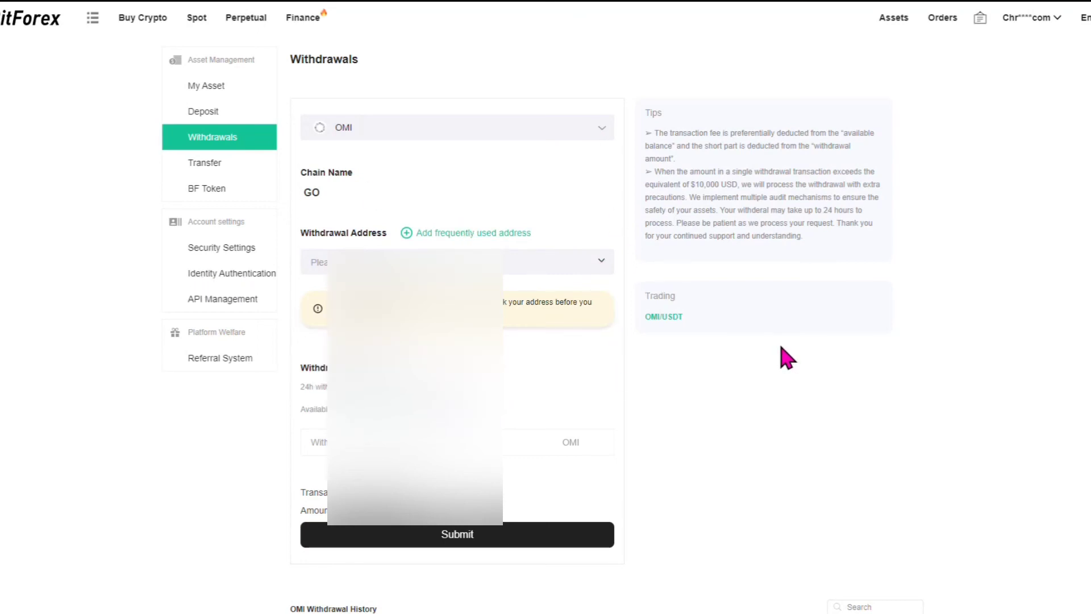
- Withdraw 147 OMI to the saved Go OMI MetaMask address and locate it in withdrawal history
{"action": "left_click", "coordinate": [577, 261]}
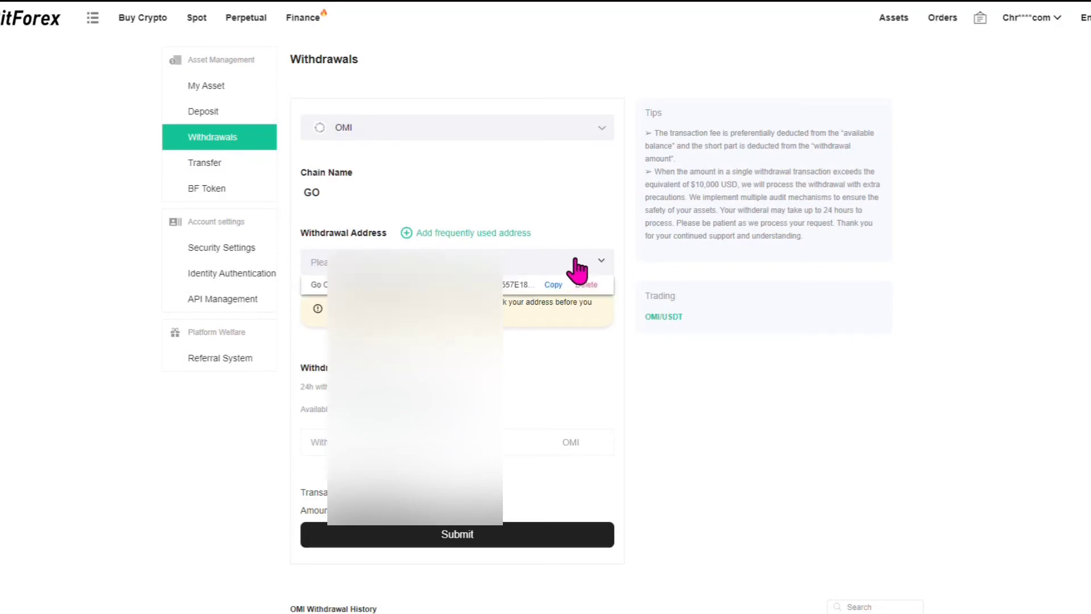
{"action": "left_click", "coordinate": [523, 287]}
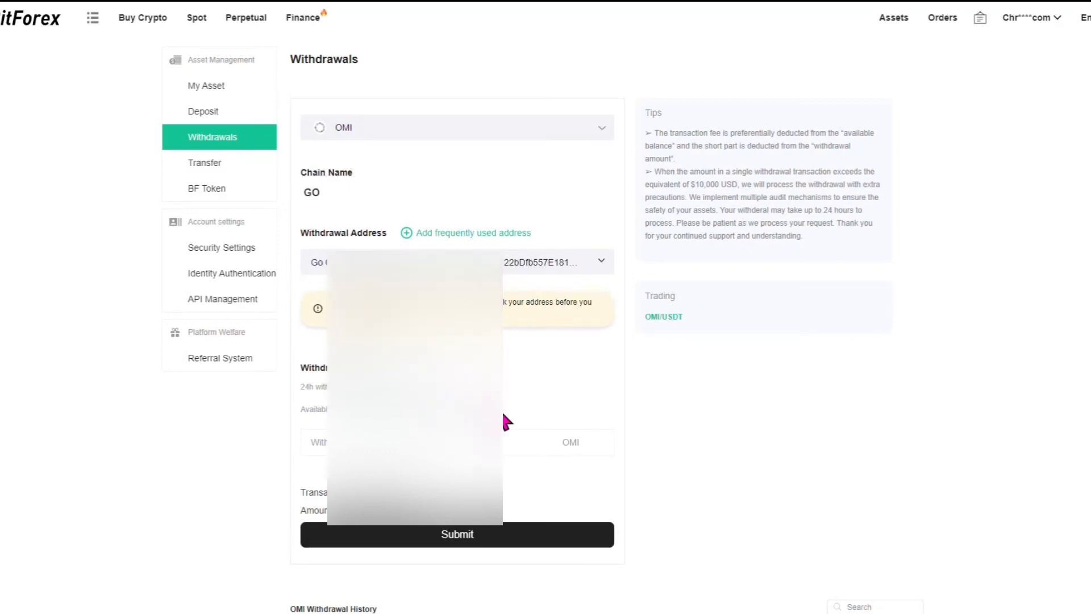
{"action": "left_click", "coordinate": [455, 542]}
{"action": "left_click", "coordinate": [463, 440]}
{"action": "type", "text": "147"}
{"action": "left_click", "coordinate": [452, 537]}
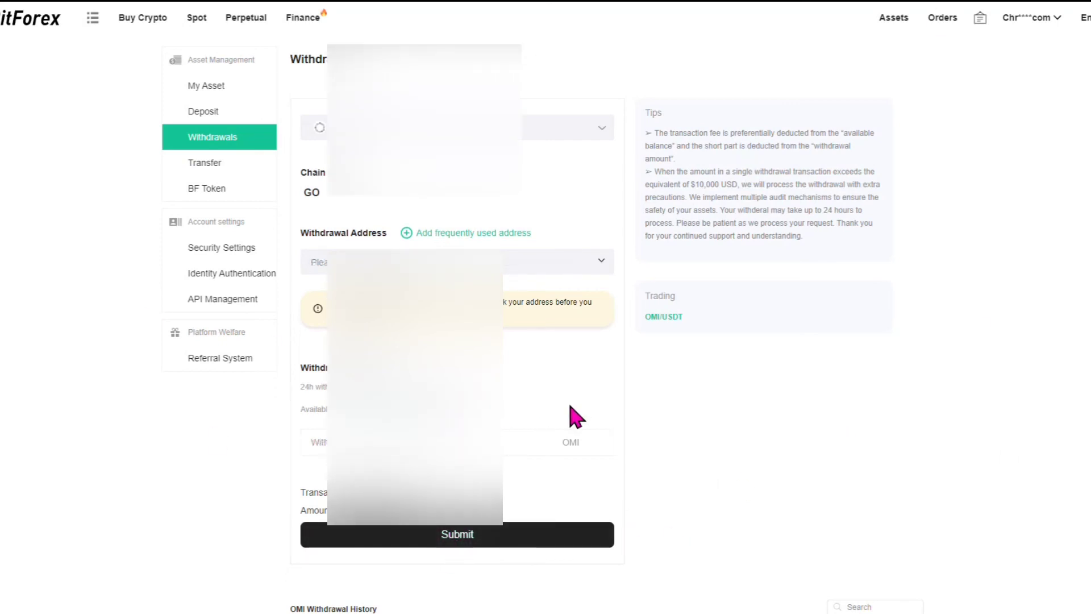
{"action": "scroll", "coordinate": [580, 417], "scroll_direction": "down", "scroll_amount": 5}
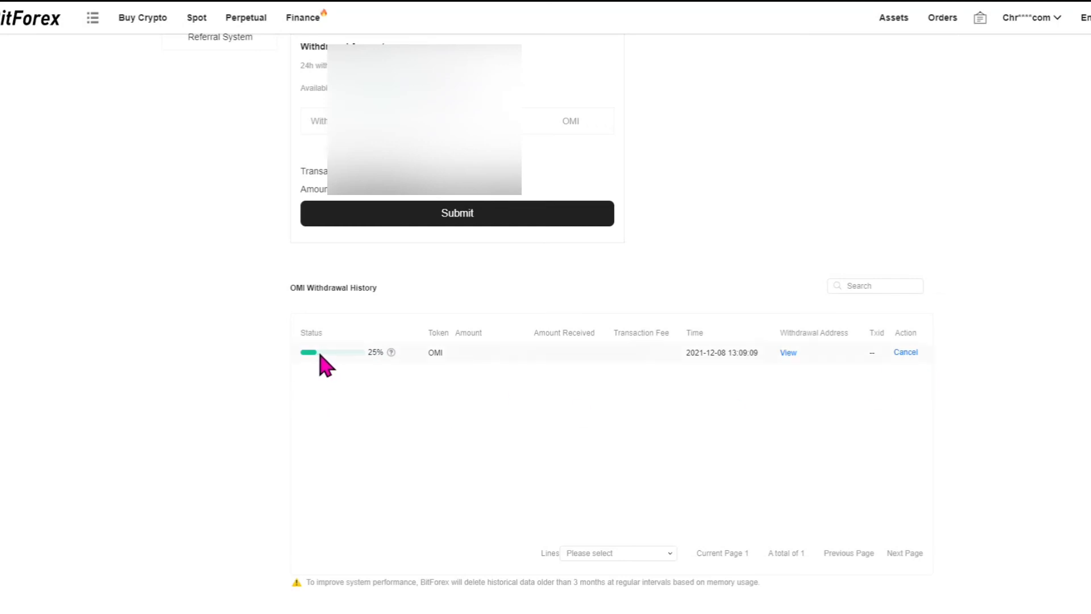
- Check the 25% OMI withdrawal's status in the history, which reads Auditing
{"action": "mouse_move", "coordinate": [368, 354]}
{"action": "mouse_move", "coordinate": [370, 341]}
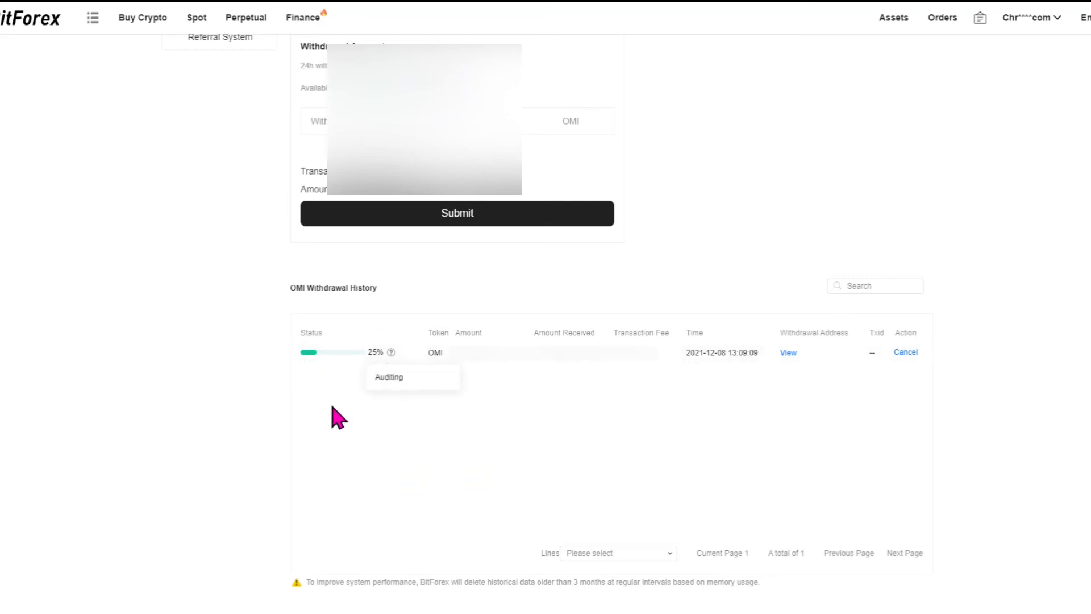